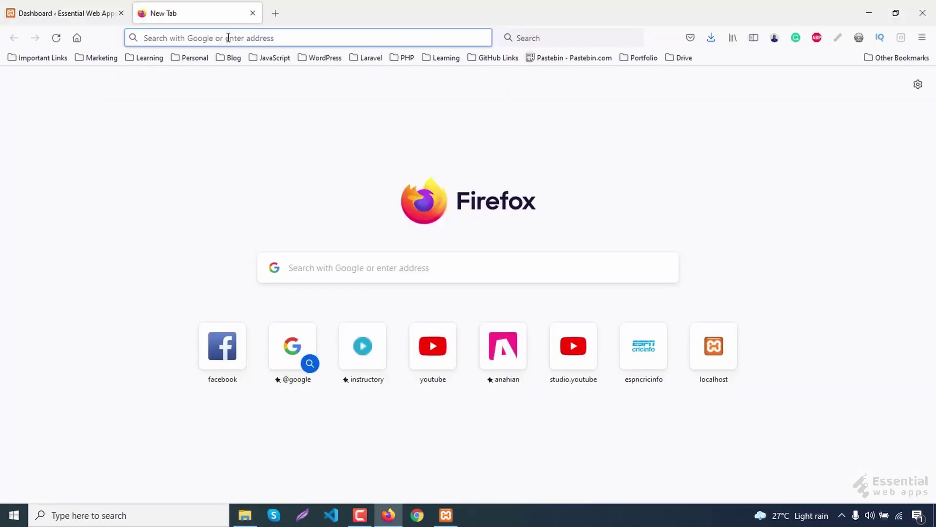
Step: Search the web for 'tiny jpg' and open the TinyJPG website
type("tiny jp")
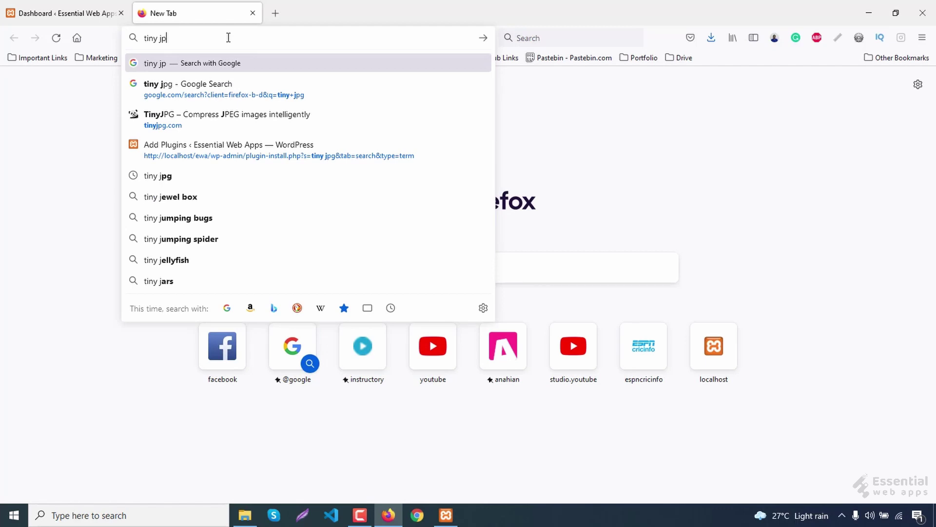
type("g")
key("Return")
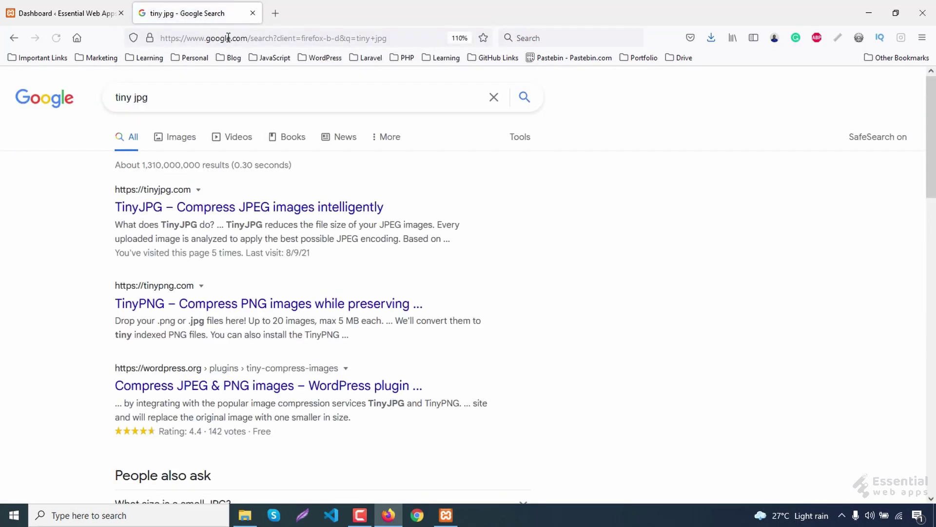
left_click(374, 210)
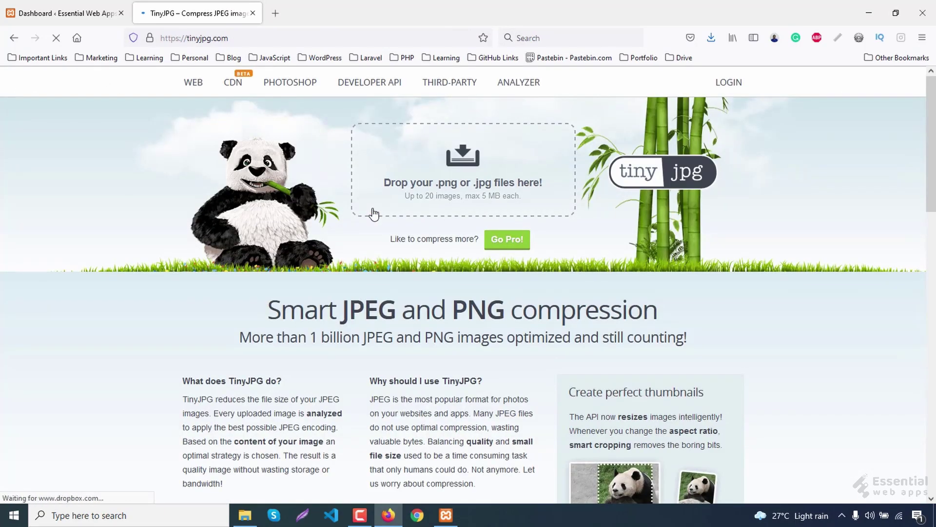
Step: Upload all five wallpaper JPGs from the desktop images folder to TinyJPG for compression
left_click(467, 183)
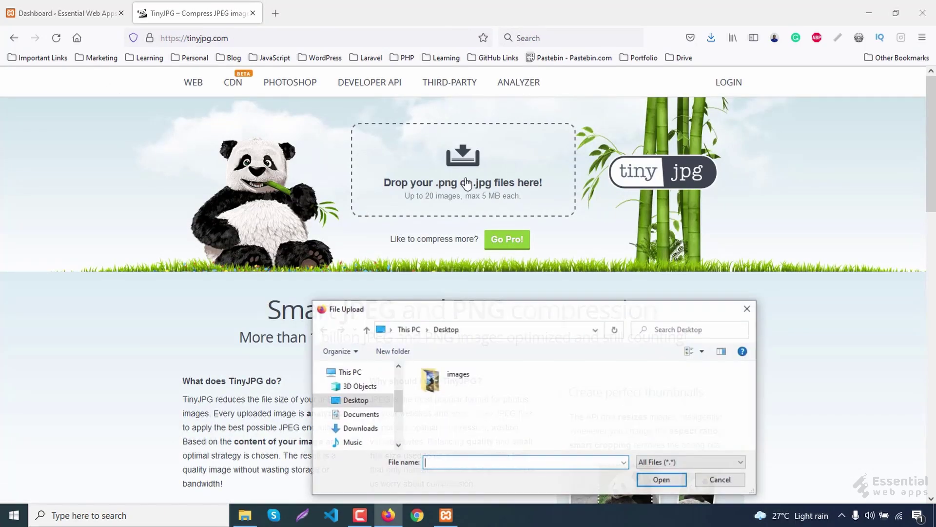
double_click(438, 379)
left_click(438, 379)
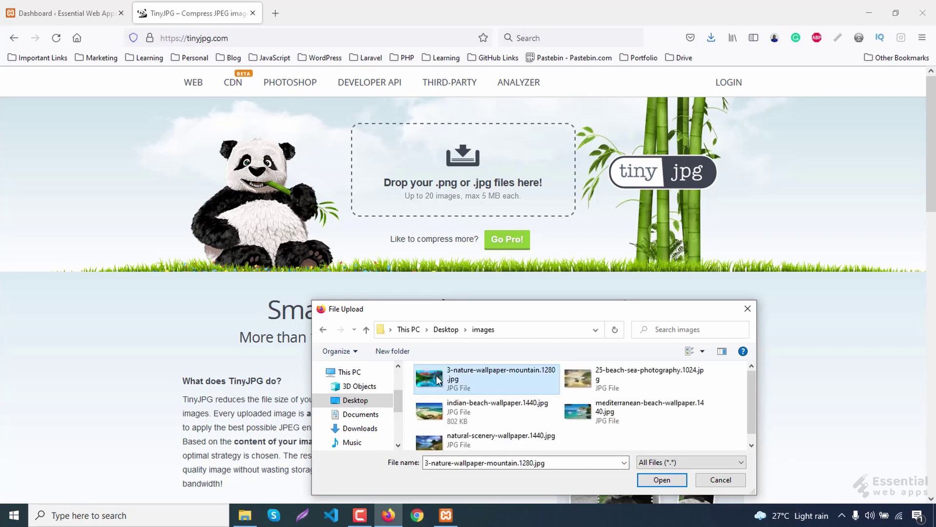
key("ctrl+a")
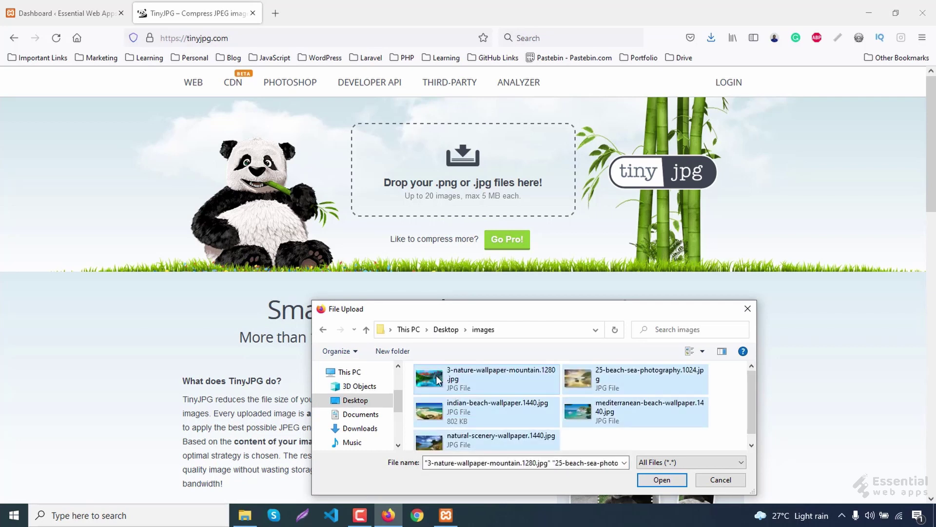
left_click(674, 484)
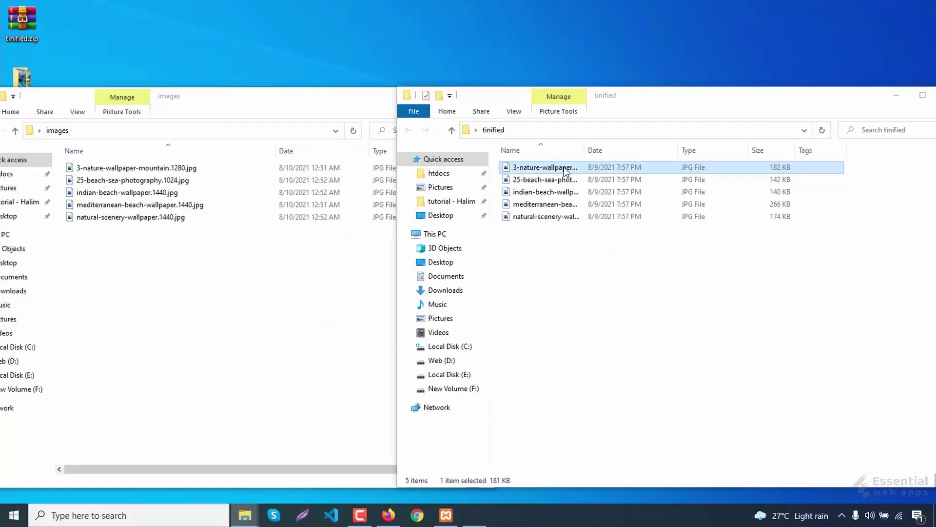
Step: Preview each compressed wallpaper in Photos, from the mountain to the bench scenery, then close it
double_click(564, 167)
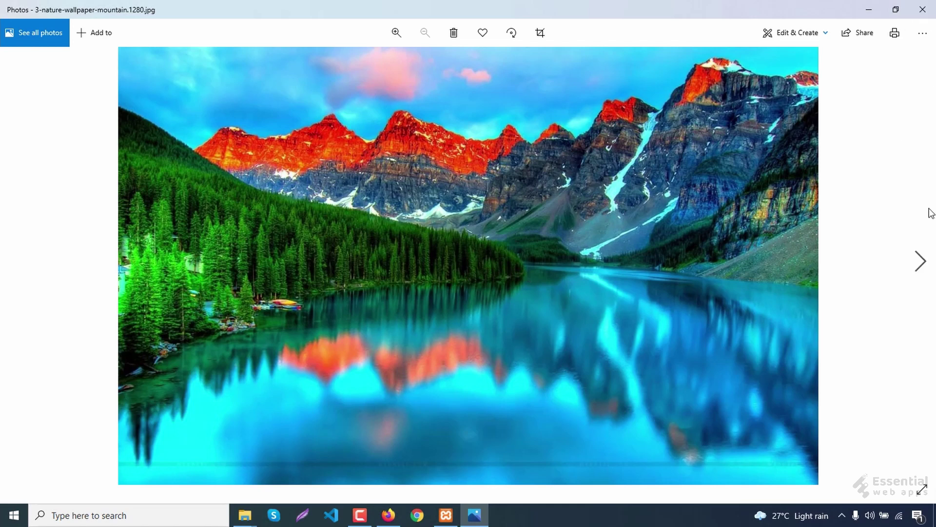
left_click(920, 261)
left_click(920, 261)
left_click(920, 261)
left_click(921, 261)
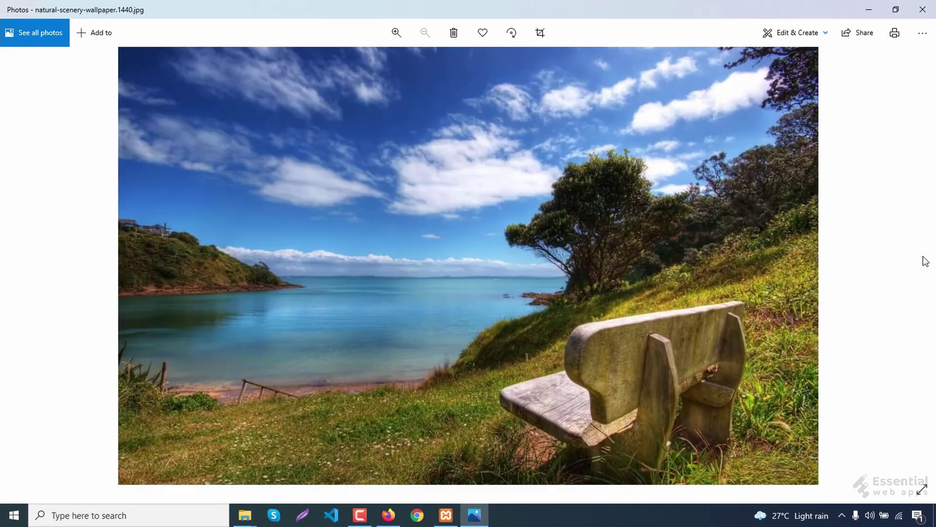
left_click(923, 9)
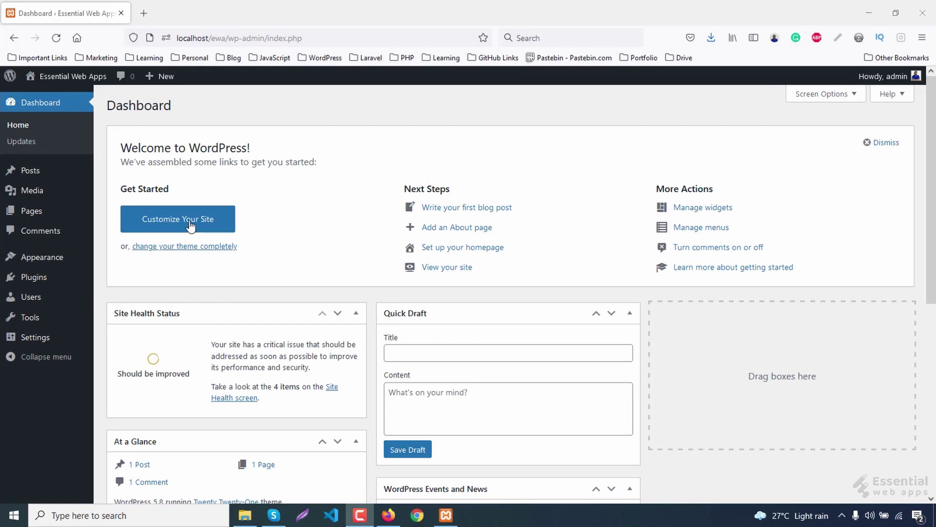
Step: Go from the Media Library to the Plugins Add New page
mouse_move(55, 193)
left_click(122, 192)
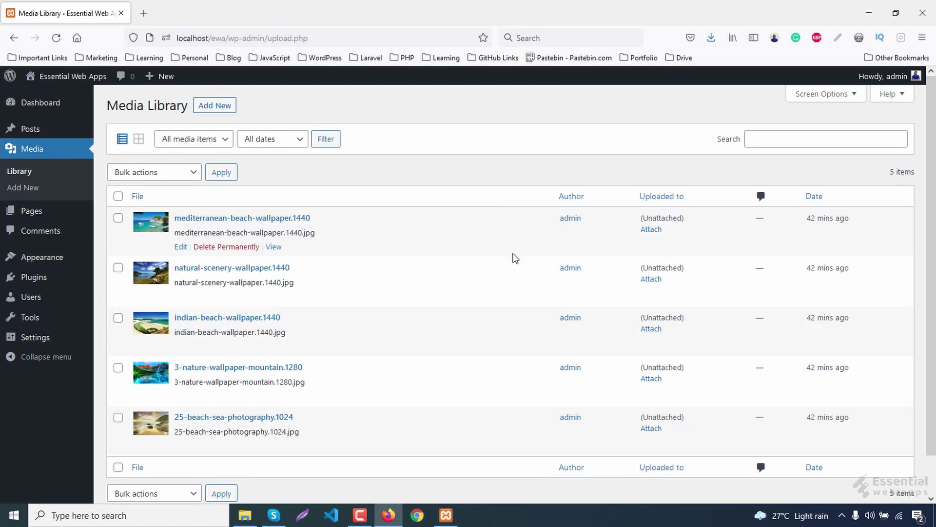
mouse_move(55, 277)
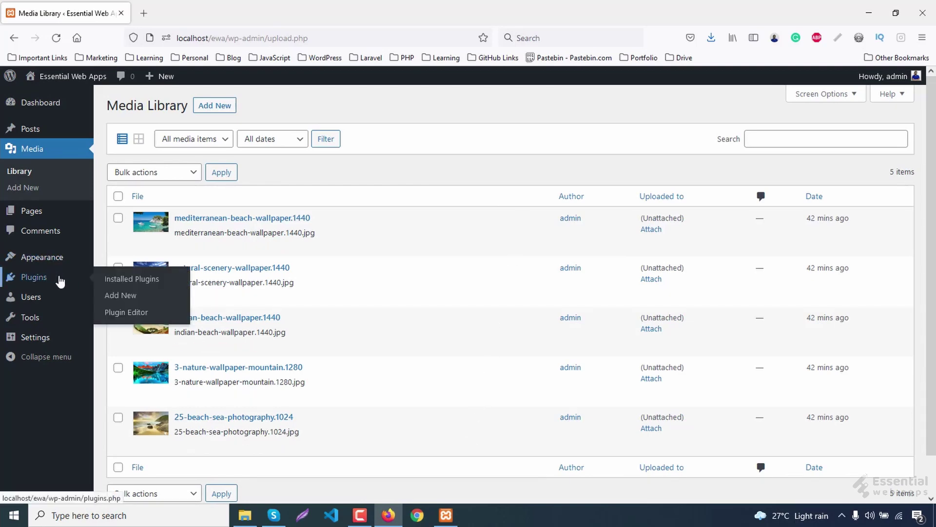
left_click(127, 298)
Step: Search for 'ewww image', then install and activate EWWW Image Optimizer
left_click(769, 142)
type("ewww image")
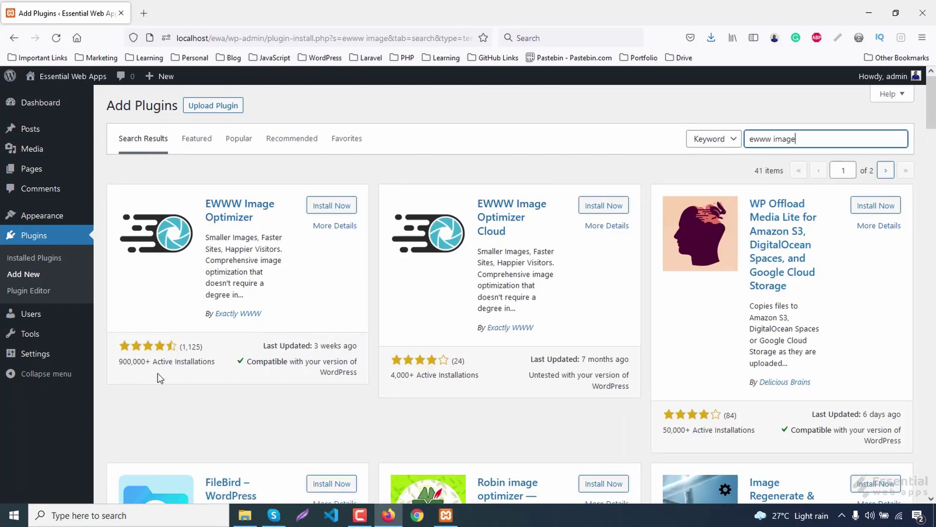
left_click(330, 205)
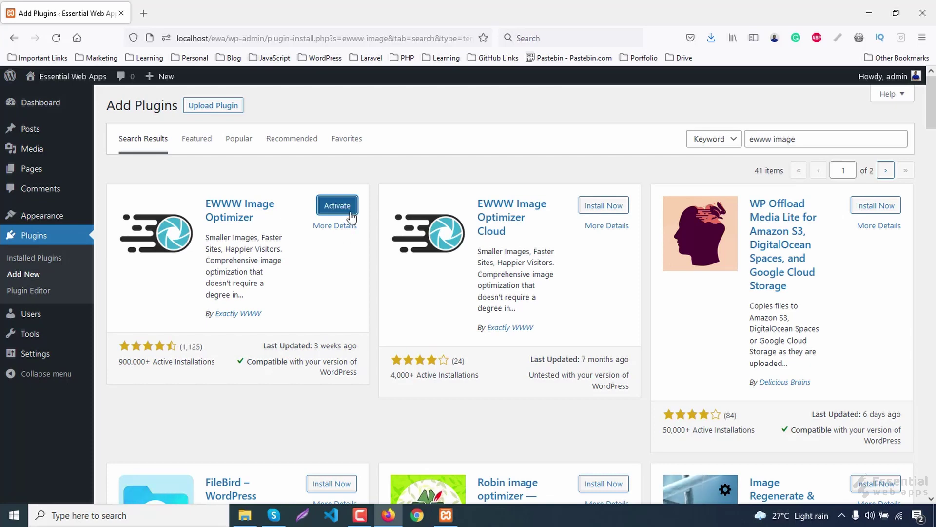
left_click(348, 208)
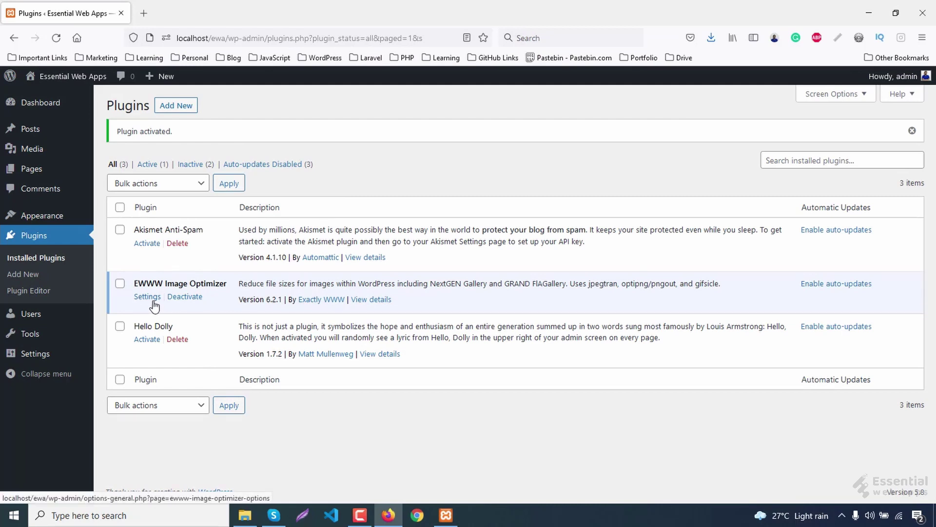
Step: Optimize the Mediterranean beach and natural scenery images with EWWW, then go to Bulk Optimize
mouse_move(41, 153)
left_click(165, 155)
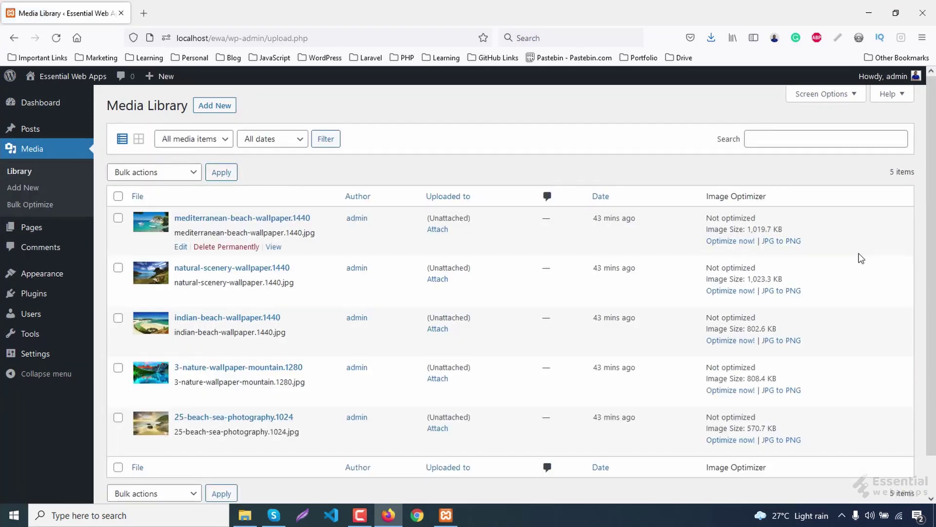
left_click(740, 242)
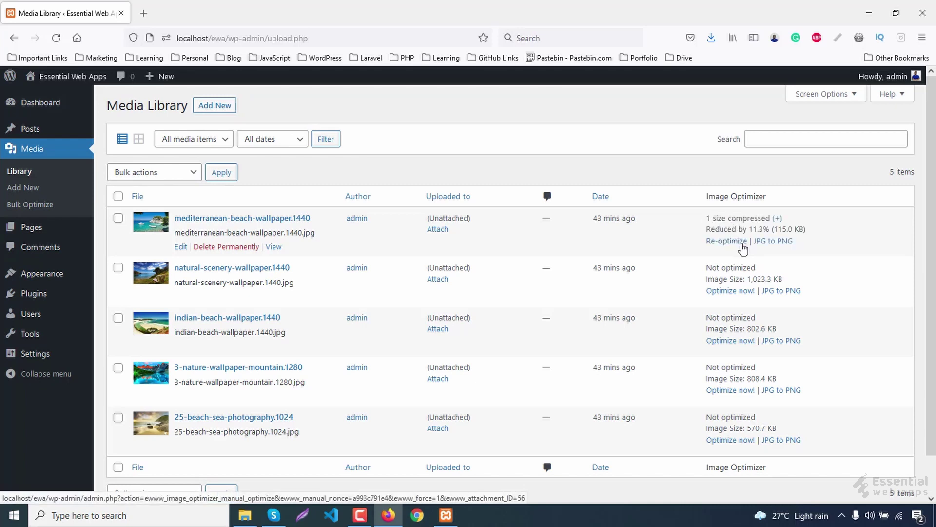
left_click(733, 291)
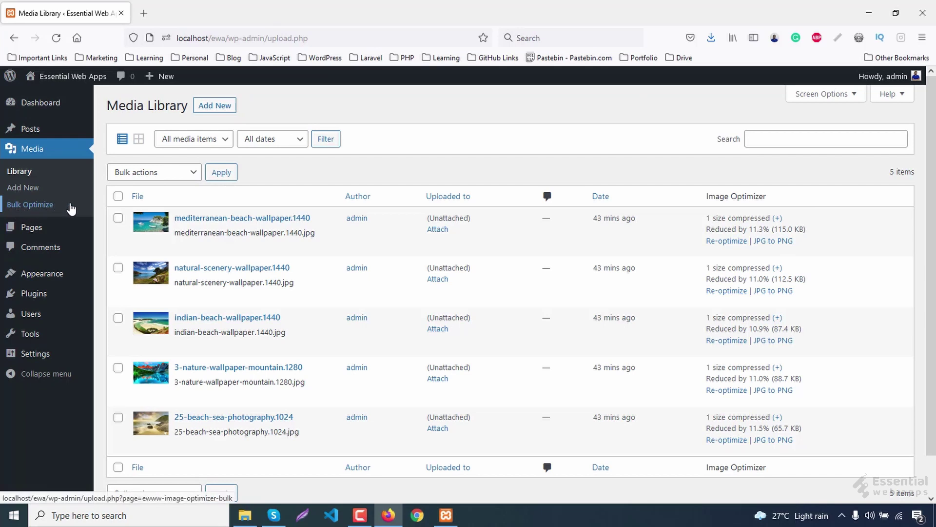
left_click(71, 209)
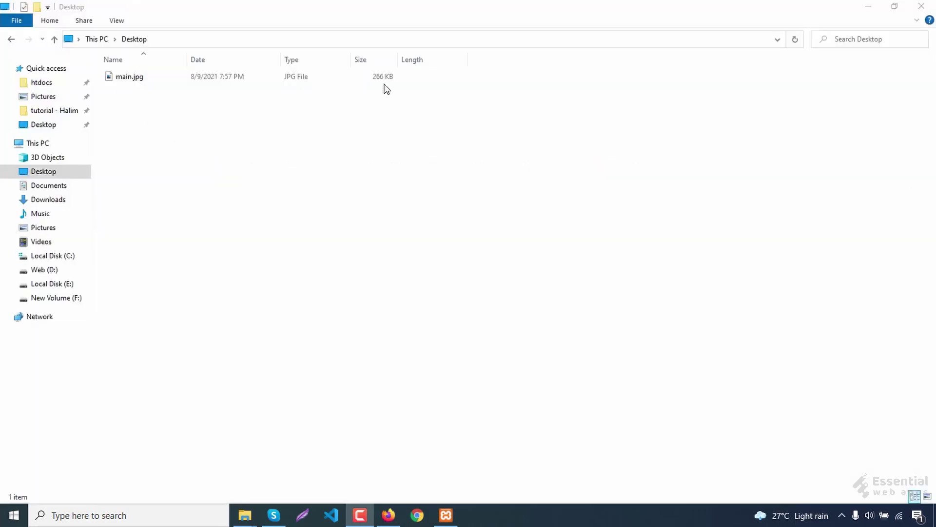
Step: Open main.jpg in Paint and resize it to 600 pixels wide, keeping aspect ratio (600 × 337)
right_click(125, 77)
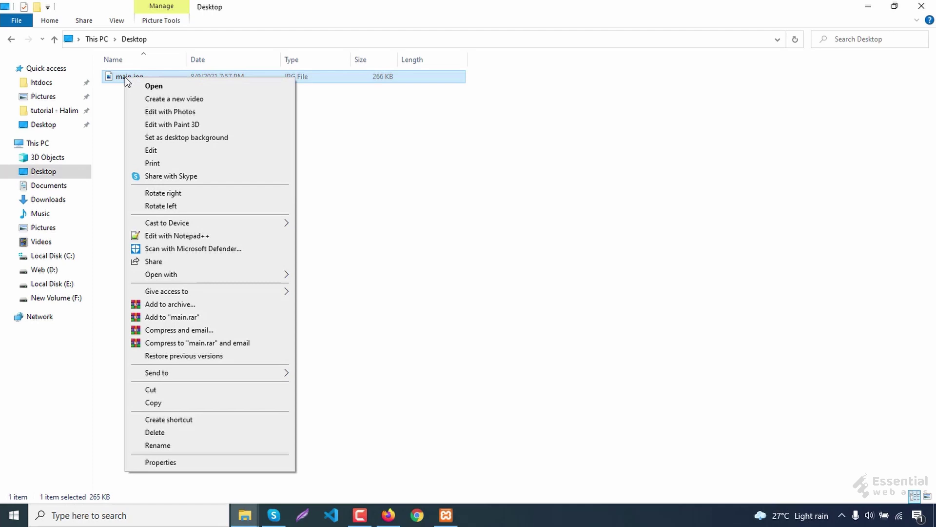
left_click(210, 152)
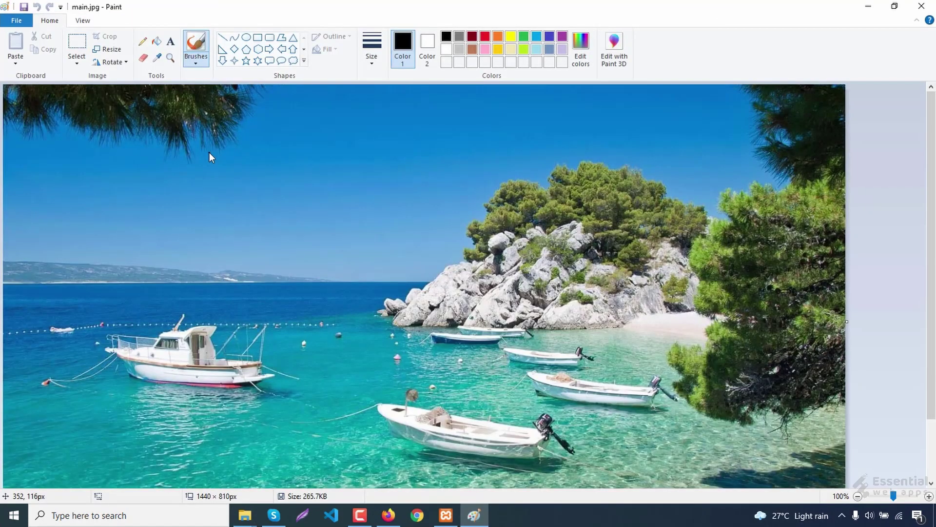
left_click(119, 52)
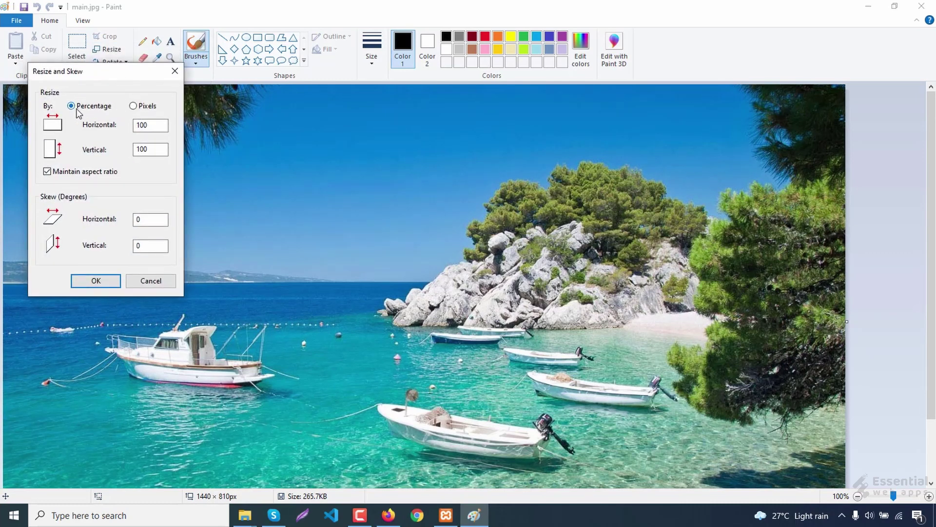
left_click(133, 106)
left_click_drag(167, 125, 133, 124)
type("600")
key("BackSpace")
key("BackSpace")
key("BackSpace")
type("500")
key("BackSpace")
key("BackSpace")
key("BackSpace")
type("600")
left_click(110, 280)
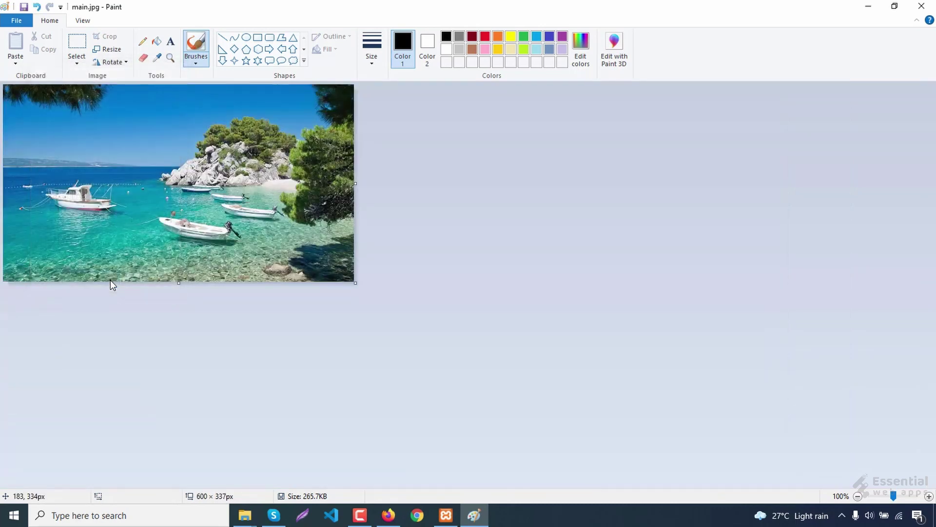
Step: Save the resized photo as the JPEG picture edit.jpg on the Desktop
left_click(15, 22)
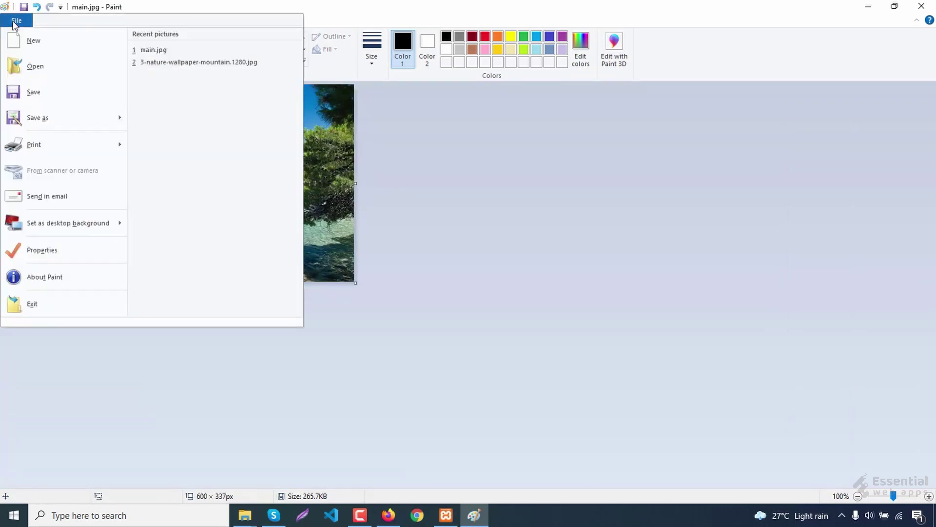
left_click(34, 119)
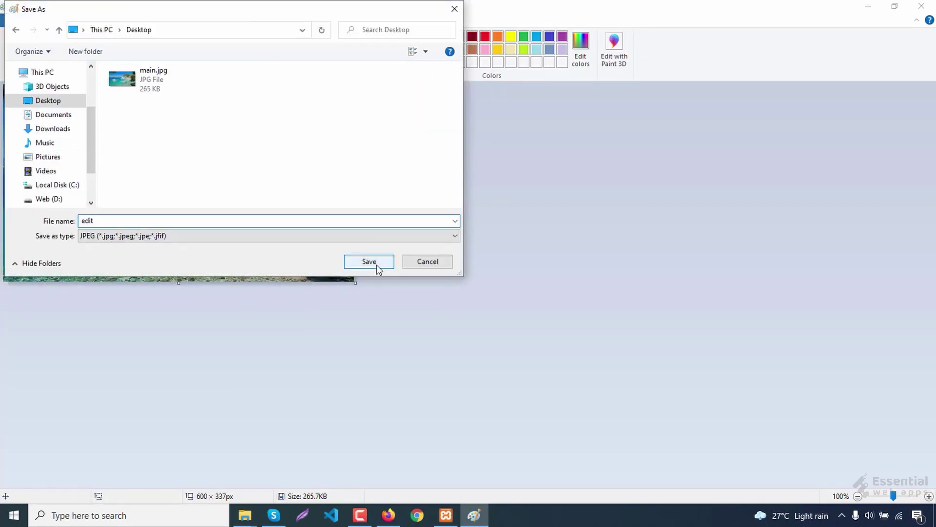
left_click(369, 262)
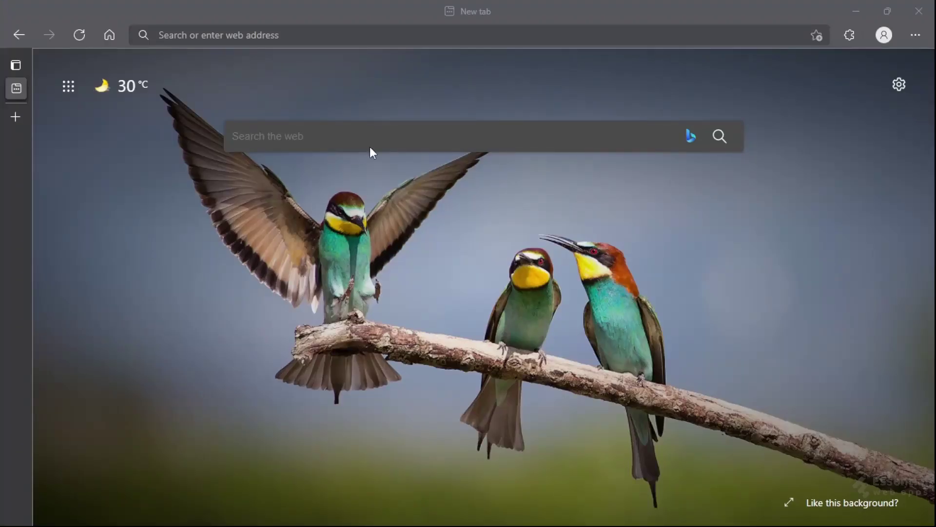
Step: Search for 'jpg into webp' and open Ezgif's Online JPG to WebP converter
left_click(351, 39)
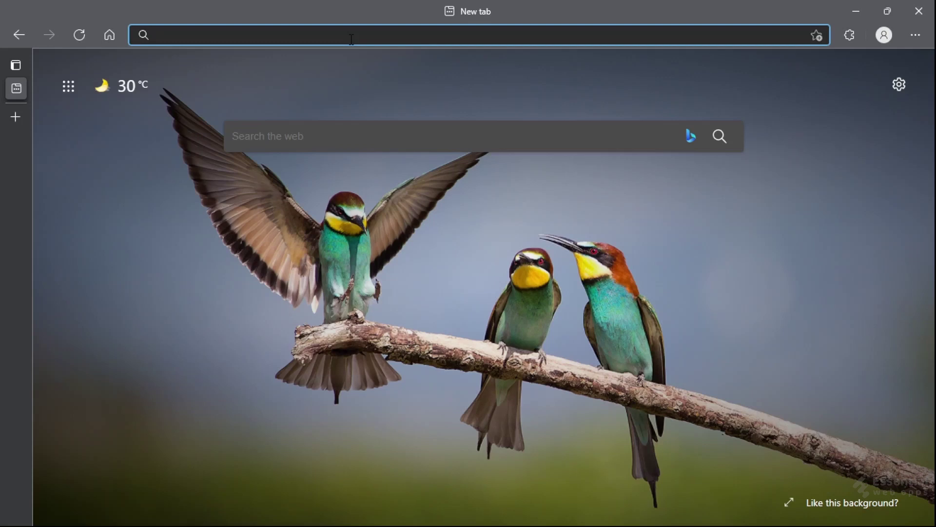
type("jpg into ")
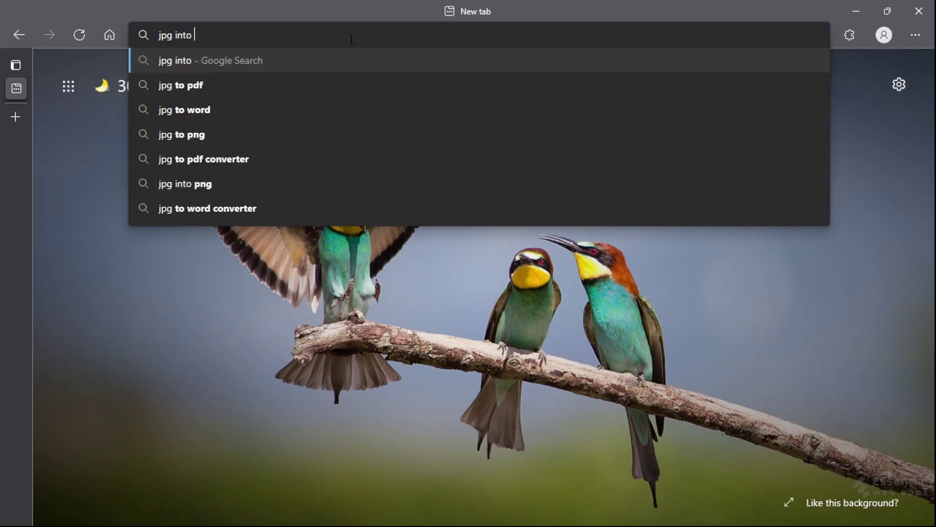
type("webp")
key("Return")
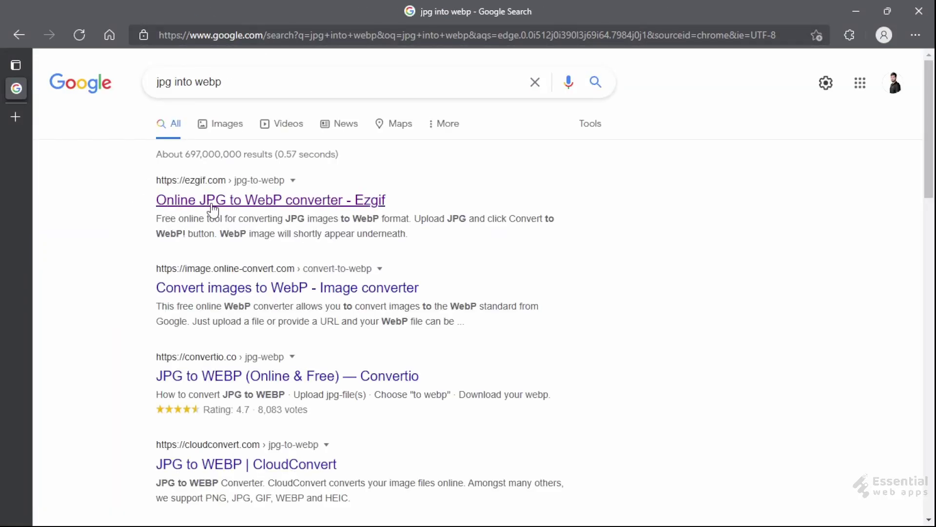
left_click(350, 210)
scroll(696, 213, "down", 2)
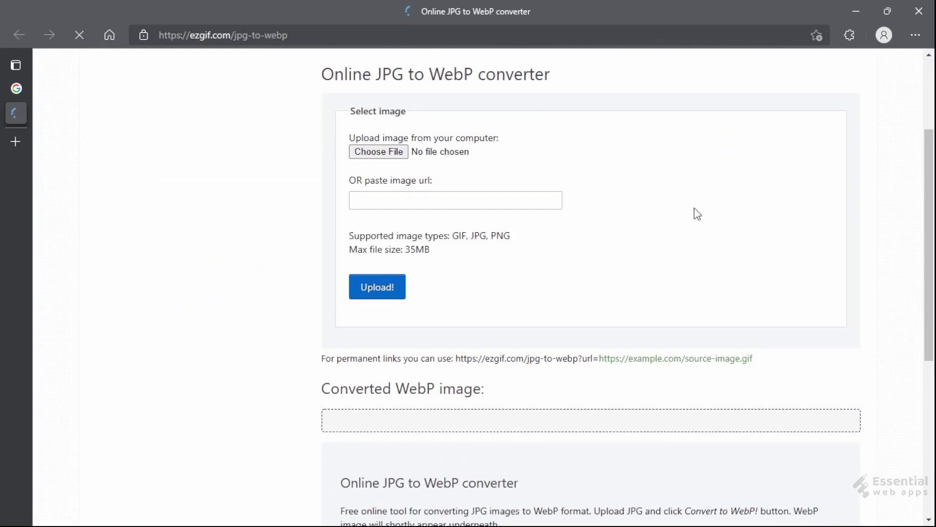
Step: Choose the burger photo from the computer and upload it to Ezgif
left_click(394, 157)
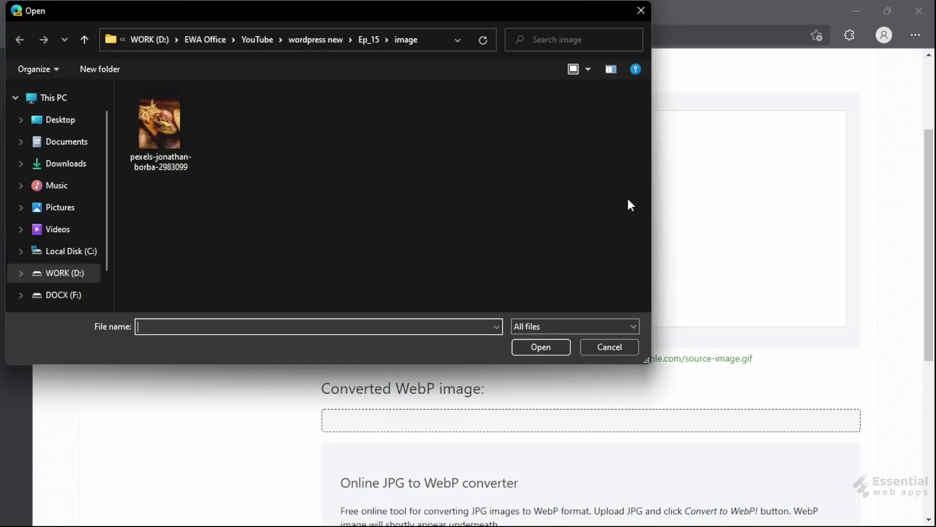
left_click(142, 127)
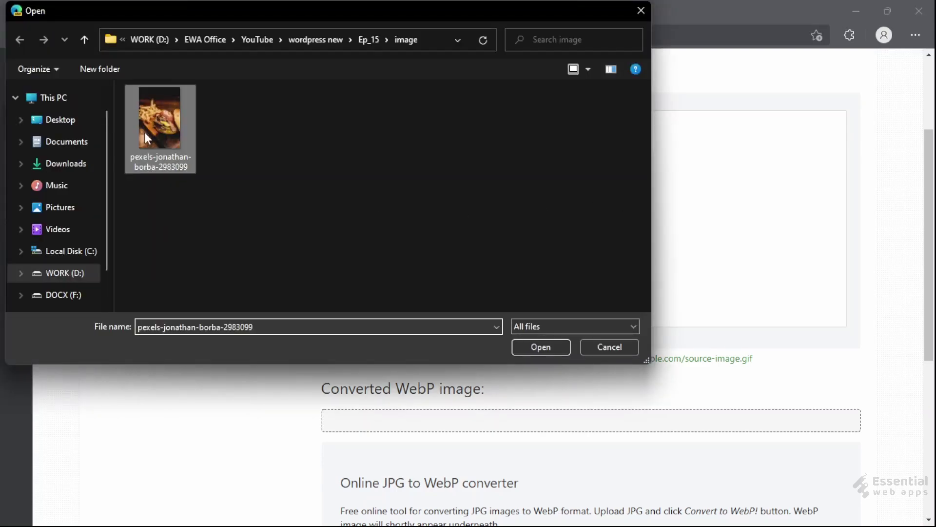
left_click(530, 347)
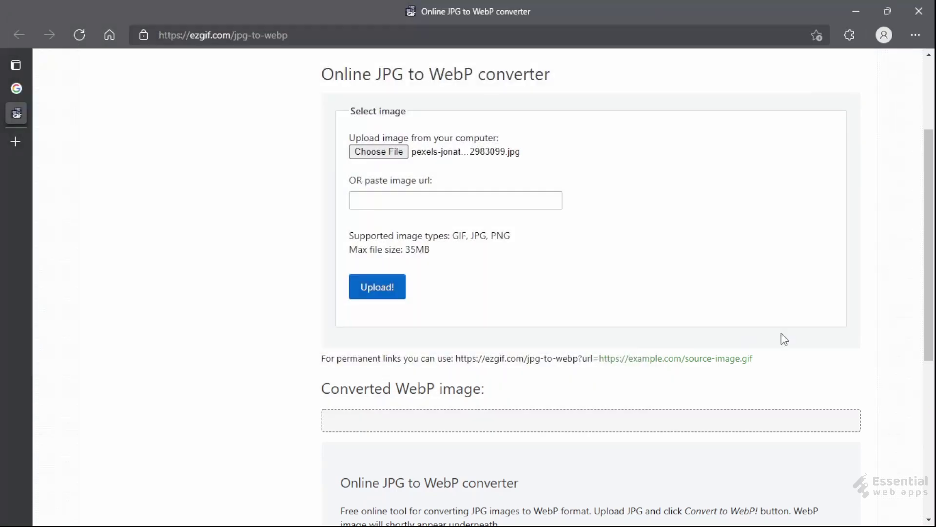
left_click(376, 297)
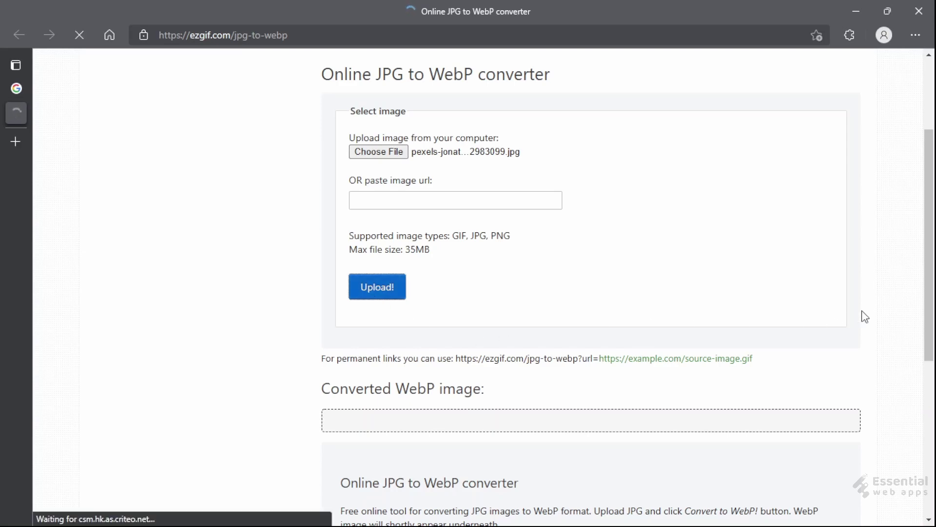
Step: Convert the 4.33MiB burger JPG to WebP, yielding a 2.39MiB file (-44.79%)
scroll(899, 276, "down", 12)
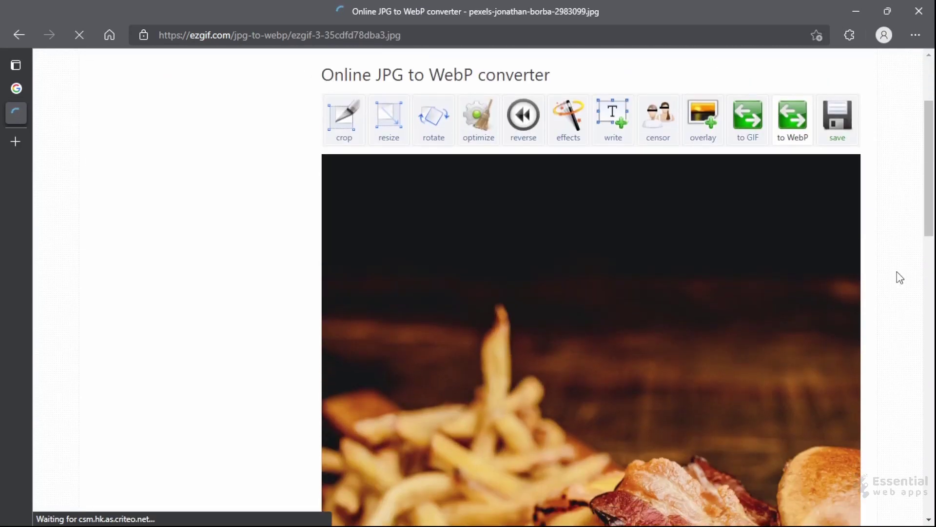
scroll(899, 276, "down", 1)
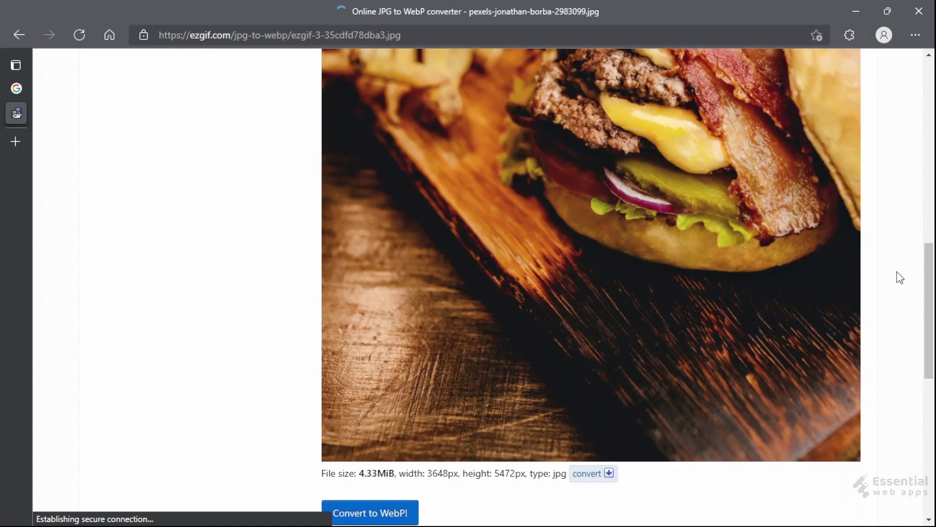
scroll(901, 277, "down", 3)
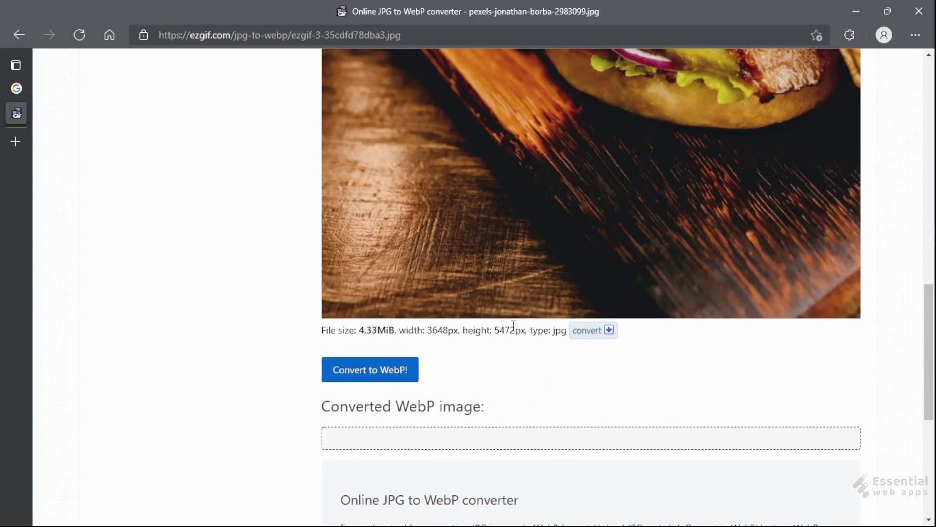
double_click(364, 331)
left_click(414, 376)
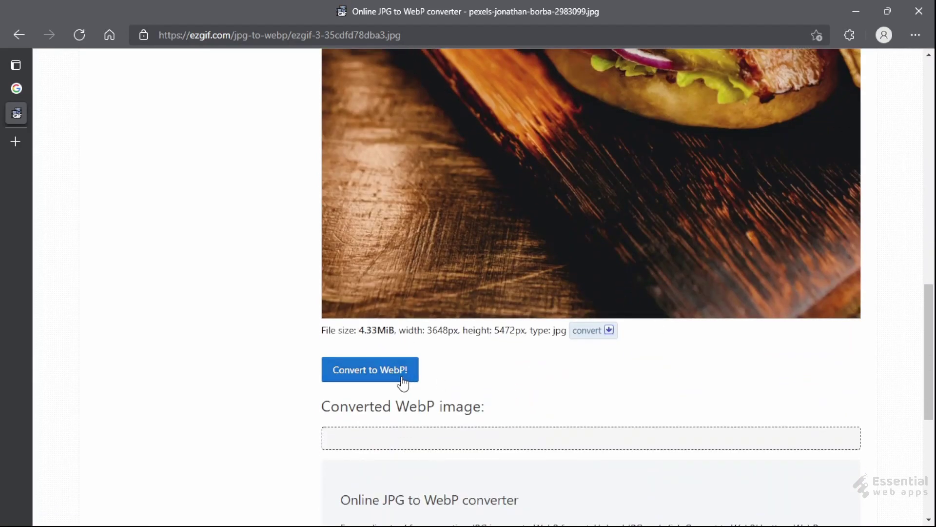
scroll(893, 303, "down", 7)
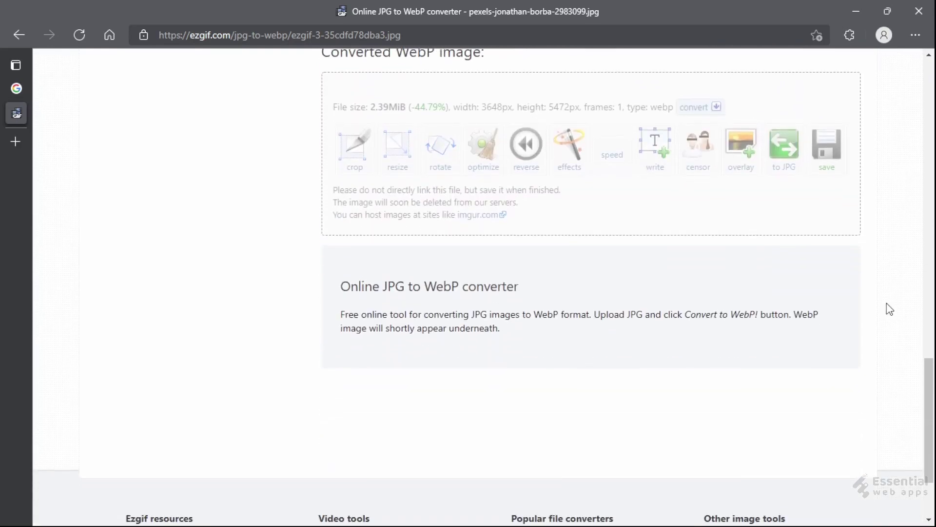
scroll(890, 309, "down", 10)
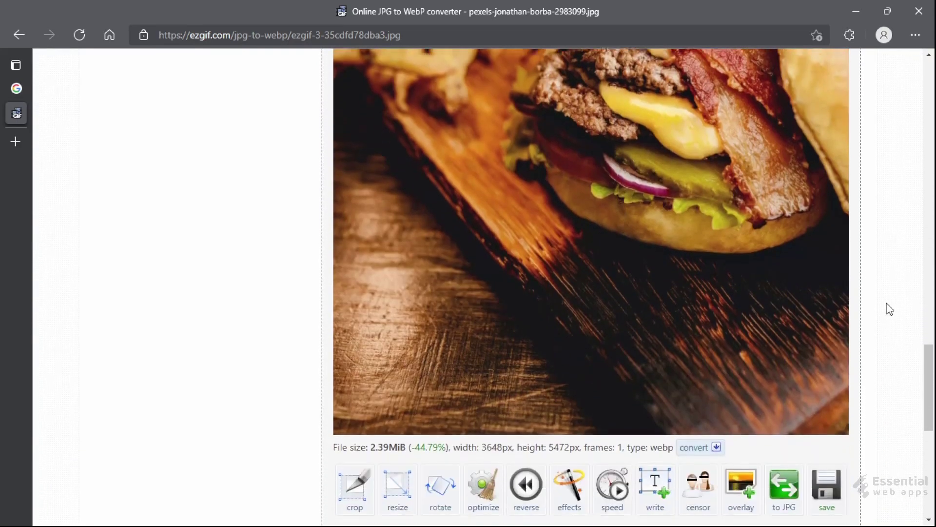